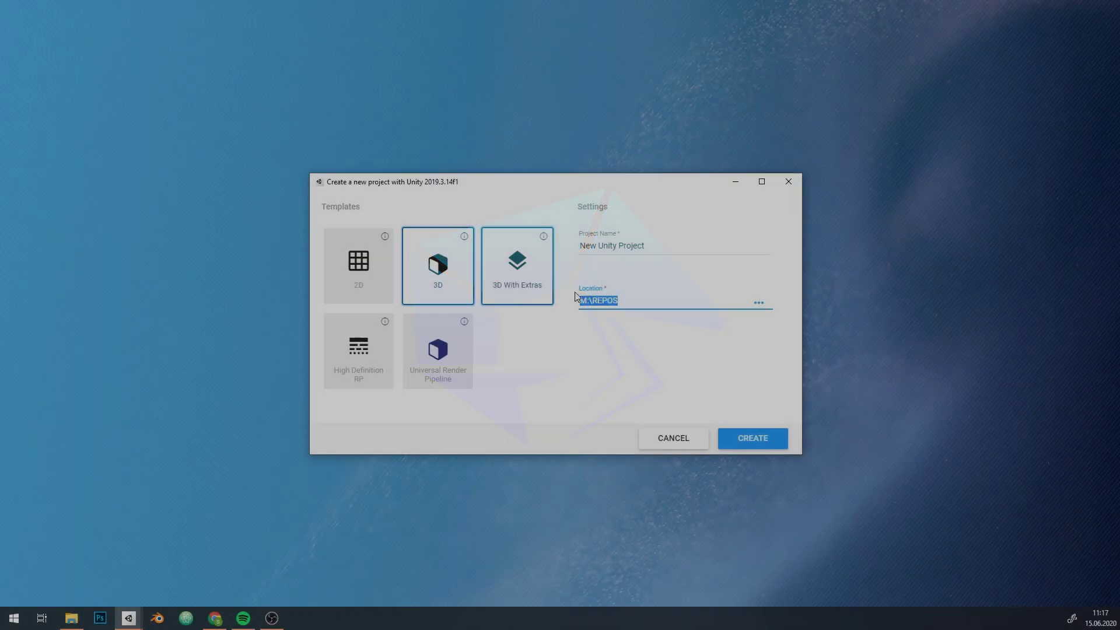
Step: Create the 3D project 'DLL plugin tutorial' and add a C# script named CppBackend
{"action": "type", "text": "DLL "}
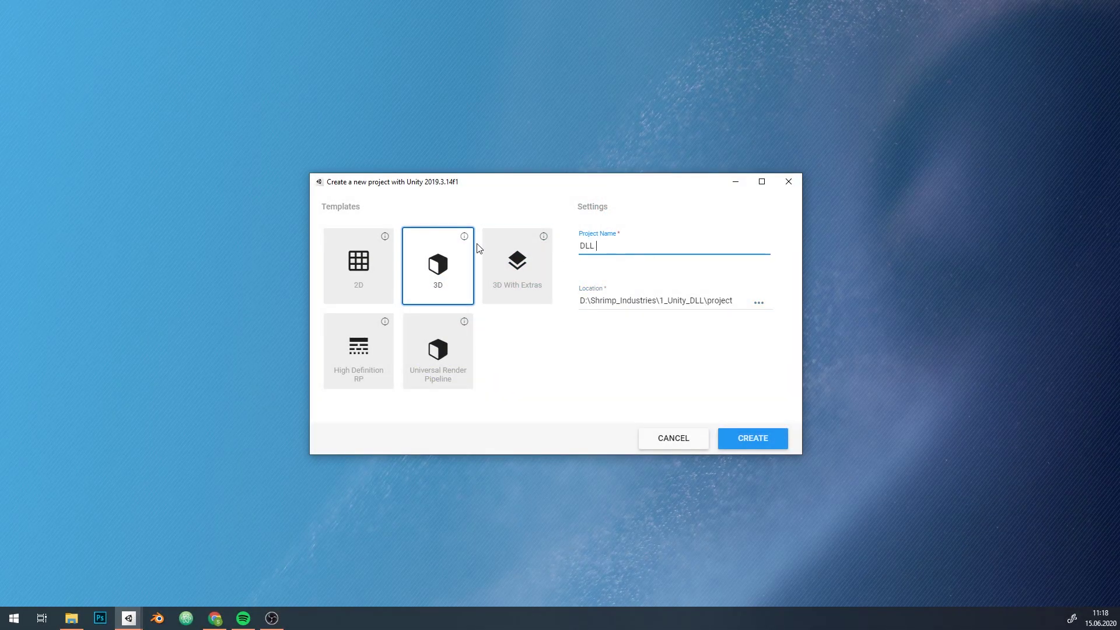
{"action": "type", "text": "plugin tutorial"}
{"action": "left_click", "coordinate": [756, 439]}
{"action": "left_click", "coordinate": [834, 309]}
{"action": "left_click", "coordinate": [878, 172]}
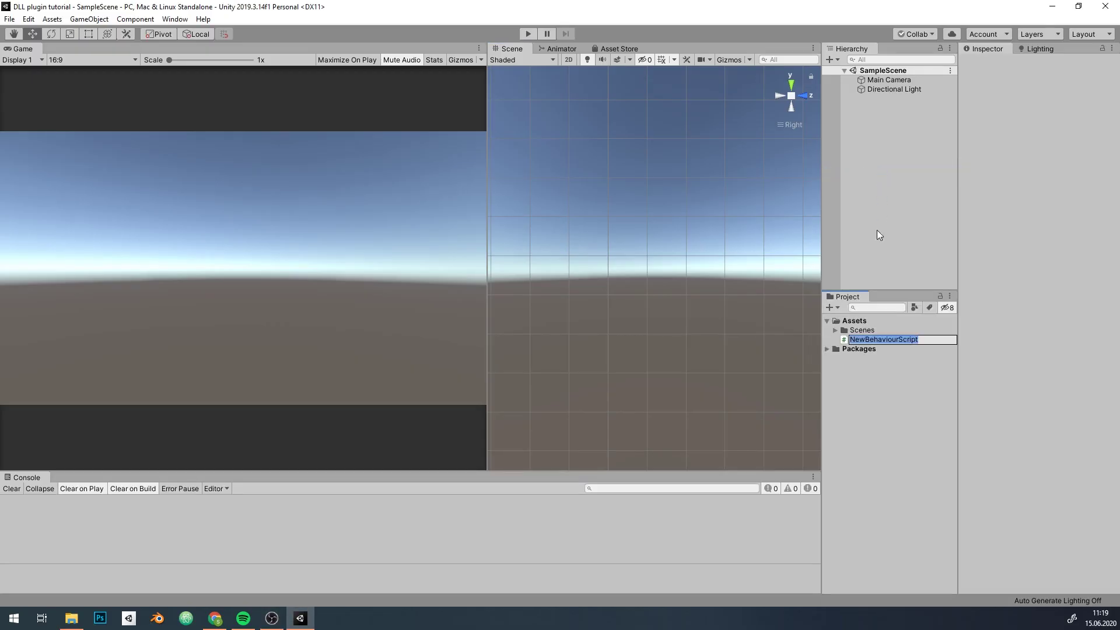
{"action": "type", "text": "CppBackend"}
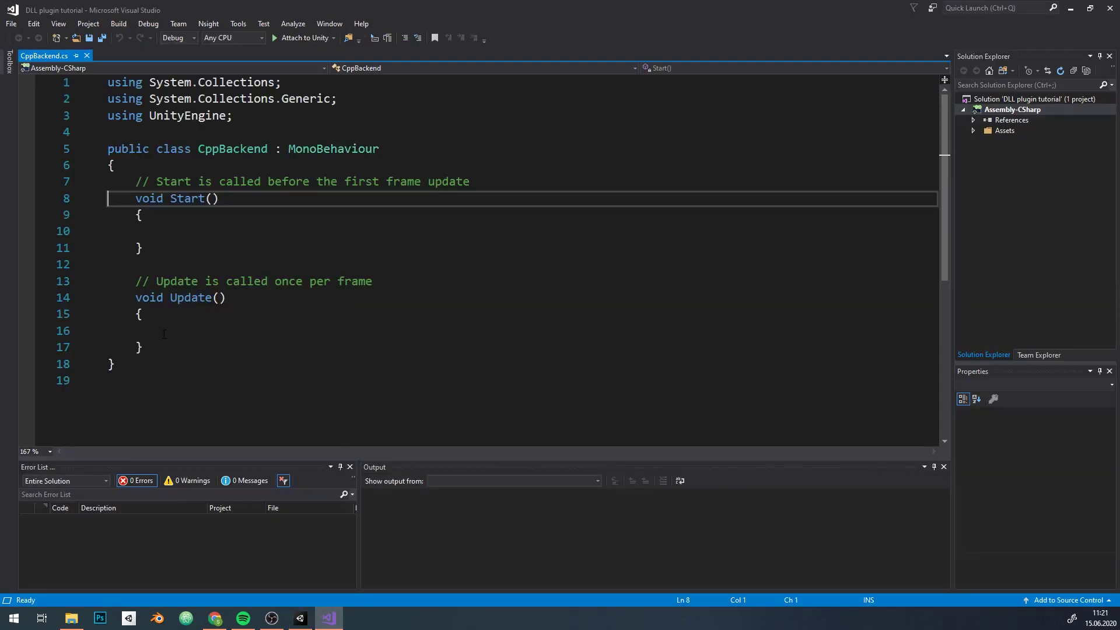
Step: Replace Start and Update with a [DllImport] attribute, importing System.Runtime.InteropServices via quick fix
{"action": "left_click_drag", "start_coordinate": [143, 347], "coordinate": [77, 191]}
{"action": "key", "text": "shift+Up"}
{"action": "key", "text": "Delete"}
{"action": "key", "text": "Return"}
{"action": "type", "text": "[DllImport()"}
{"action": "left_click", "coordinate": [224, 182]}
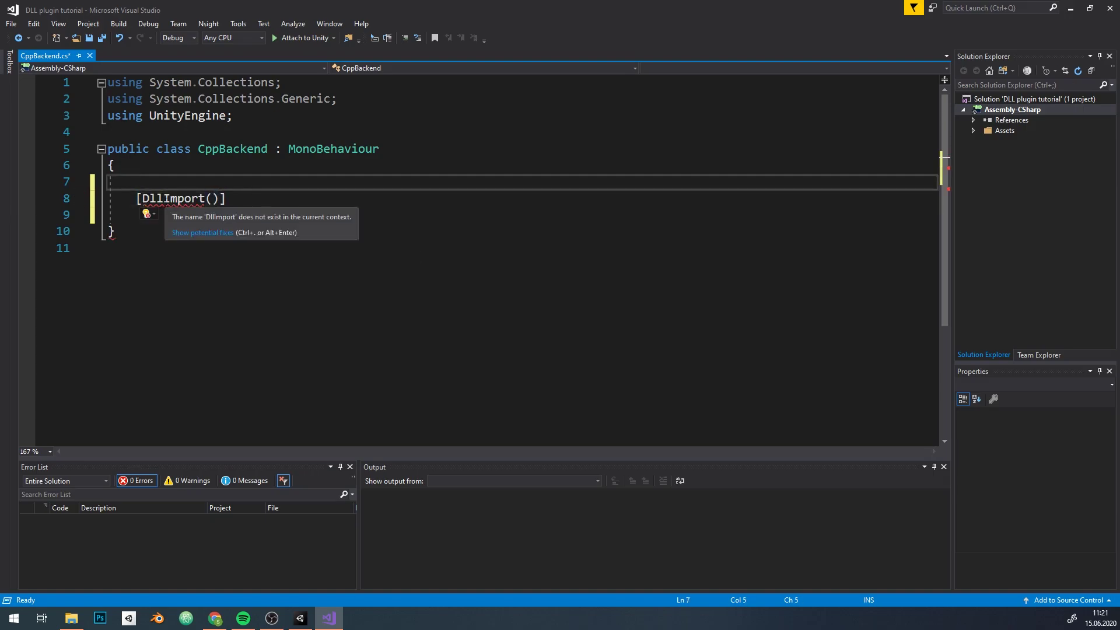
{"action": "left_click", "coordinate": [191, 236]}
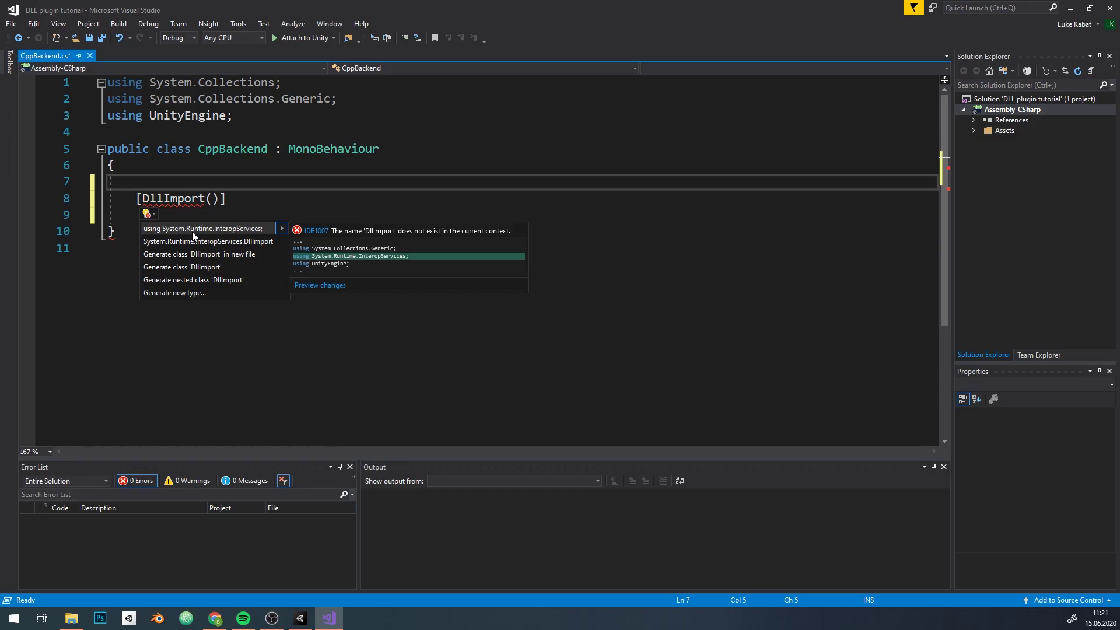
{"action": "left_click", "coordinate": [215, 229]}
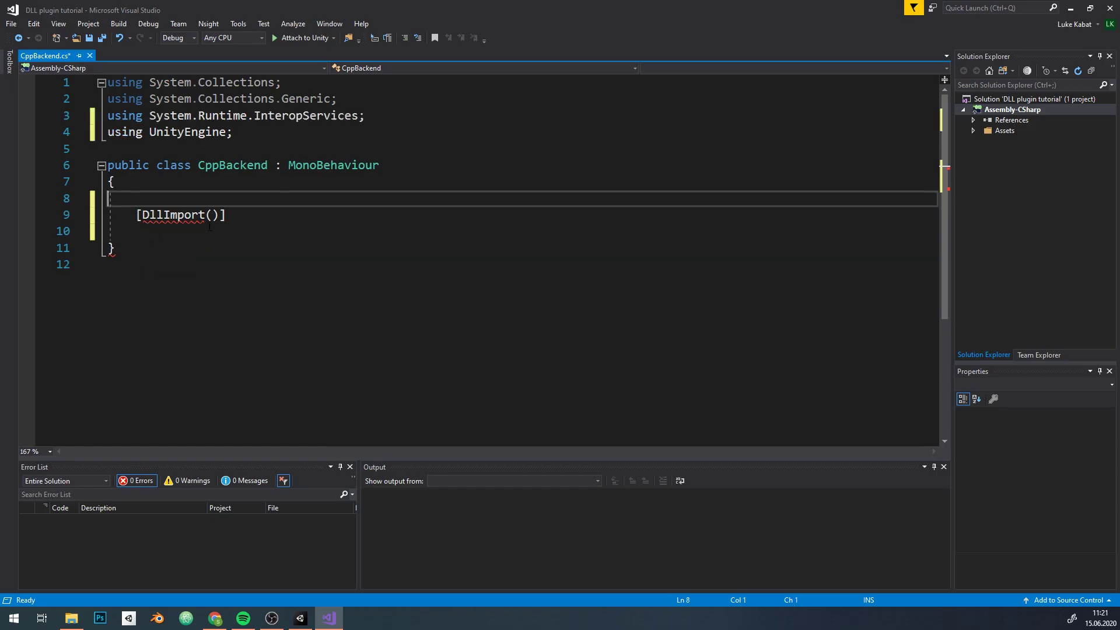
Step: Point DllImport at "backend" and declare private static extern int SimpleReturnFun();
{"action": "left_click", "coordinate": [212, 214]}
{"action": "type", "text": "\""}
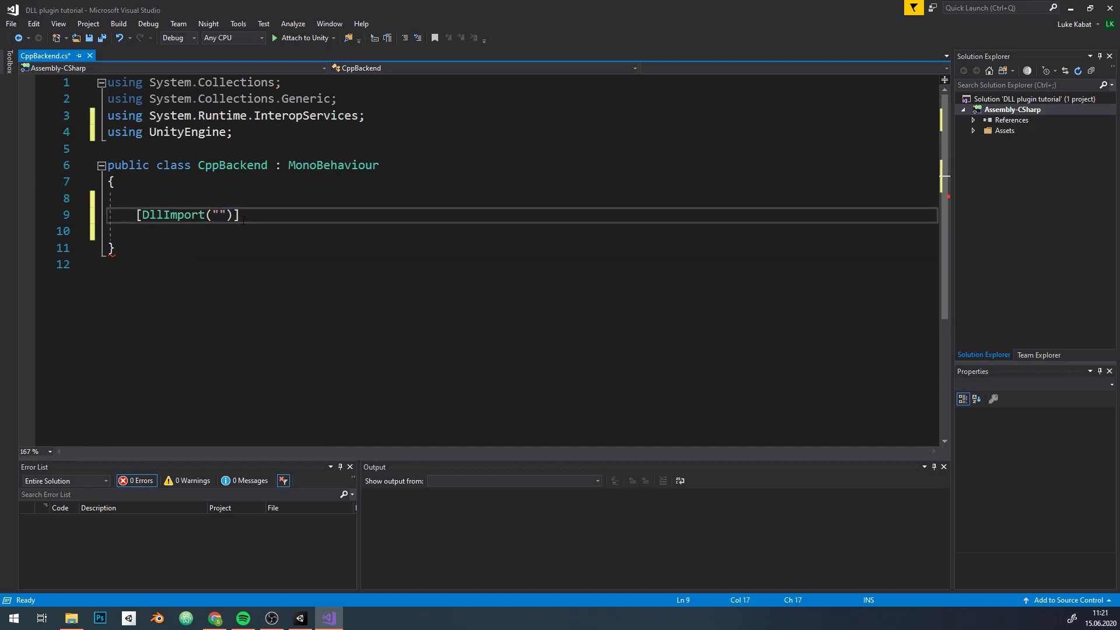
{"action": "type", "text": "backend"}
{"action": "key", "text": "Right"}
{"action": "key", "text": "Right"}
{"action": "key", "text": "Right"}
{"action": "key", "text": "Return"}
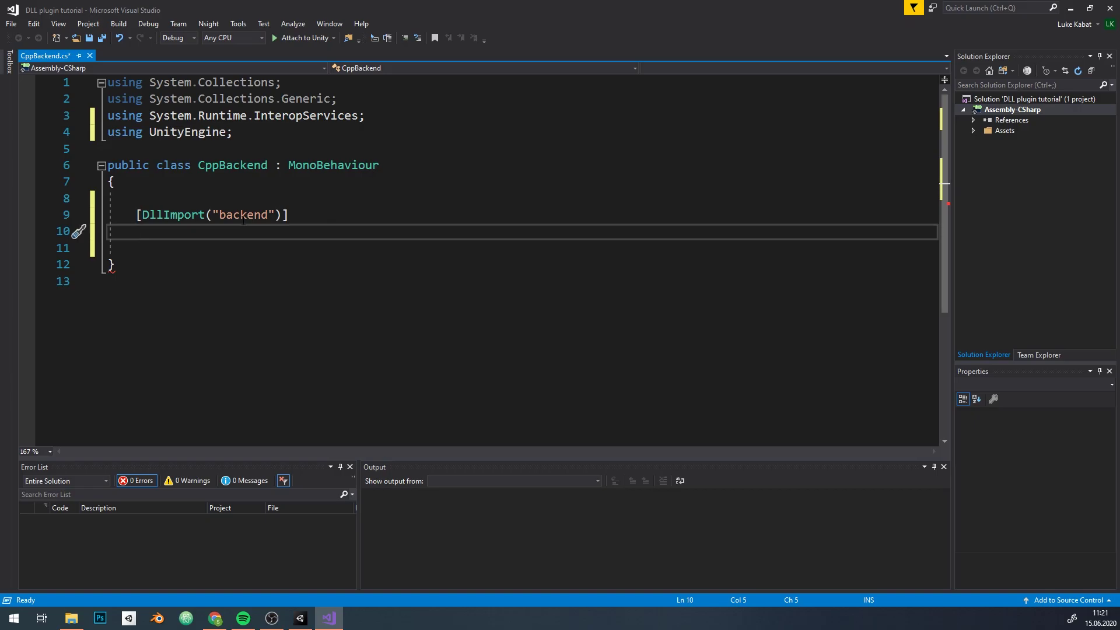
{"action": "type", "text": "private static extern i"}
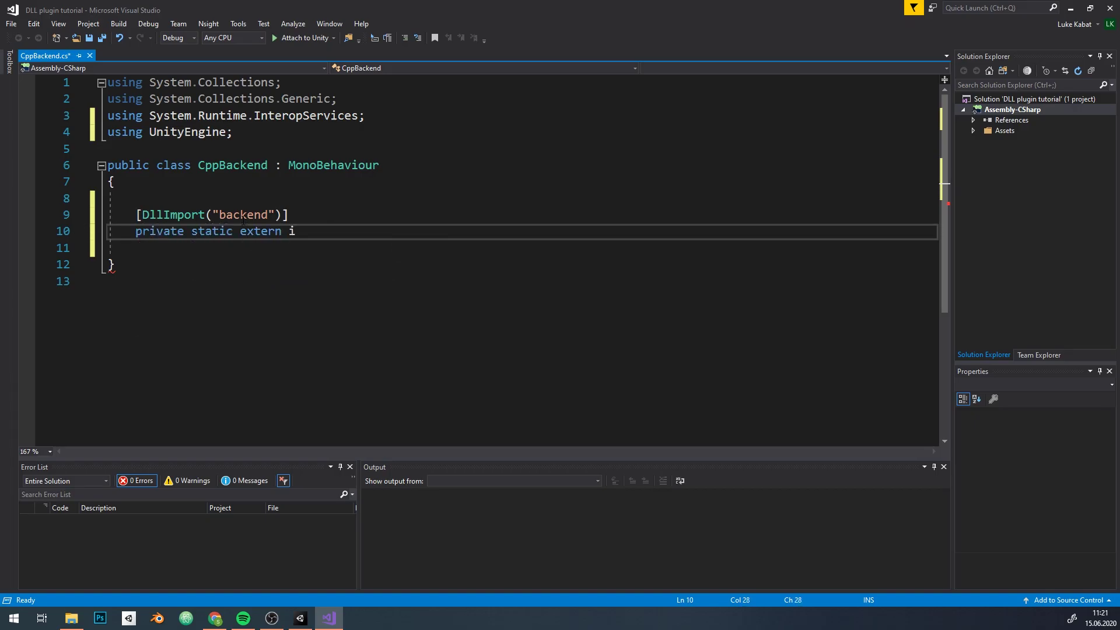
{"action": "type", "text": "nt"}
{"action": "type", "text": " SimpleReturnFun();"}
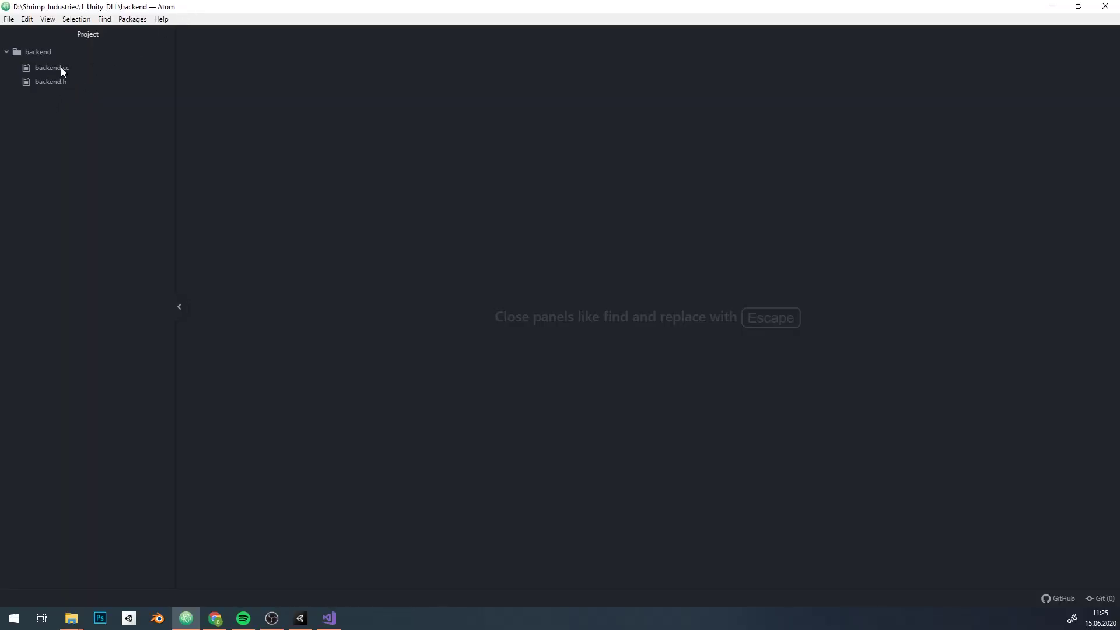
Step: Show backend.cc and backend.h side by side in split panes
{"action": "left_click", "coordinate": [61, 67]}
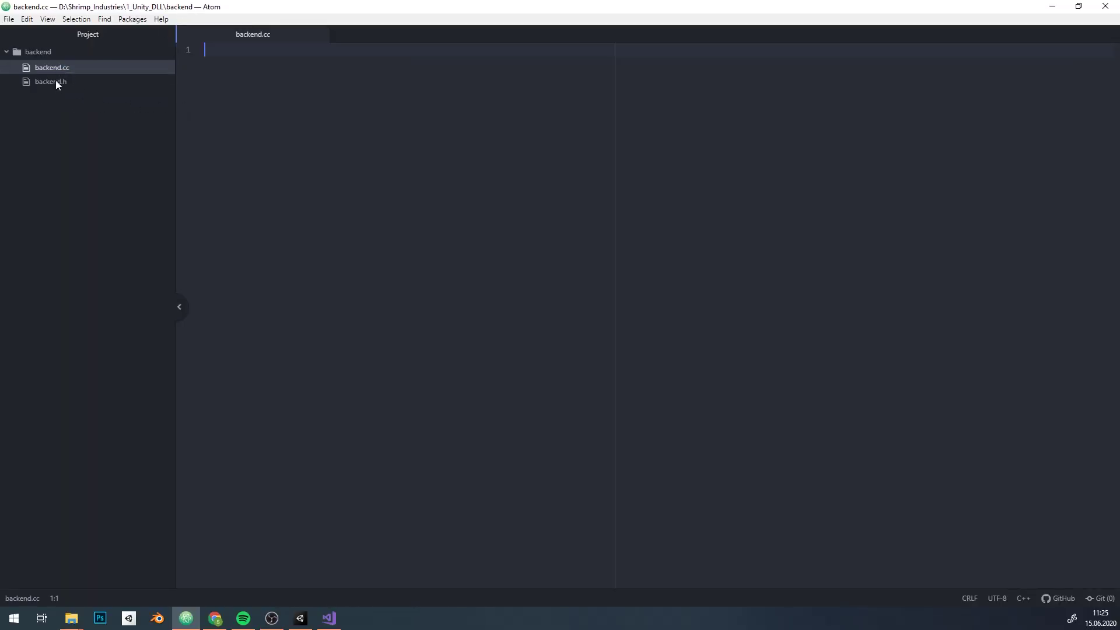
{"action": "left_click", "coordinate": [55, 82]}
{"action": "left_click_drag", "start_coordinate": [425, 34], "coordinate": [254, 181]}
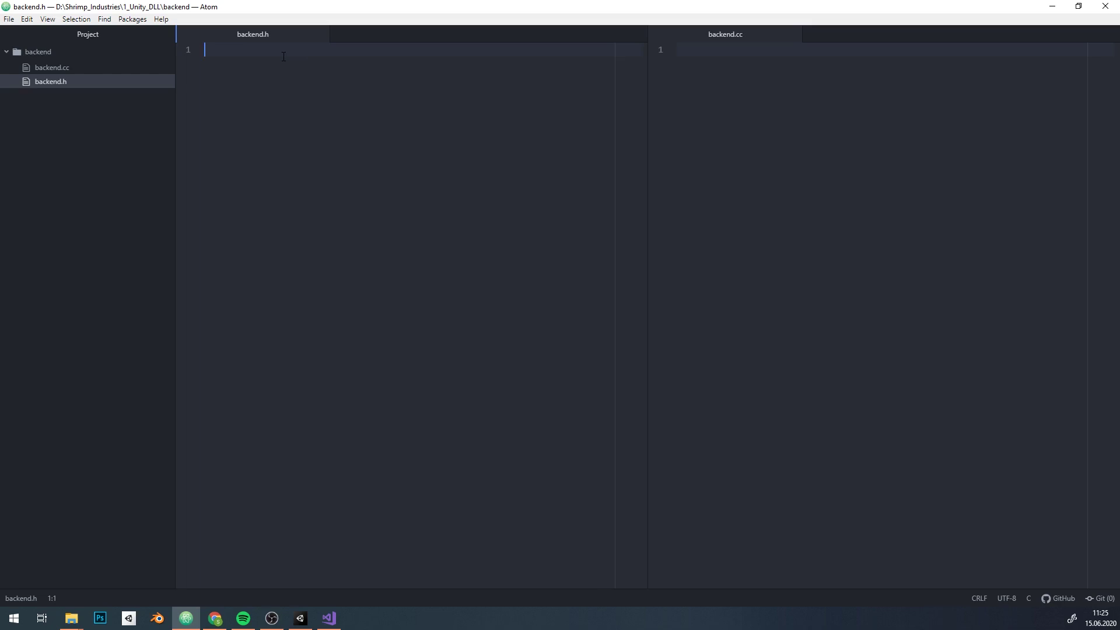
Step: Add a BACKEND_H include guard (#ifndef, #define, #endif) to backend.h
{"action": "type", "text": "#ifndef BACKEND_H"}
{"action": "key", "text": "Return"}
{"action": "key", "text": "Return"}
{"action": "key", "text": "BackSpace"}
{"action": "type", "text": "#define BACKEND_H"}
{"action": "key", "text": "Return"}
{"action": "key", "text": "Return"}
{"action": "type", "text": "#endif  //BACKEND_H"}
{"action": "key", "text": "Up"}
{"action": "key", "text": "Return"}
{"action": "key", "text": "Return"}
{"action": "key", "text": "Up"}
Step: Define DLL_EXPORT as __declspec(dllexport) and declare SimpleReturnFun() inside an extern "C" block
{"action": "type", "text": "#define DLL_EXPORT __declspec(dllexport)"}
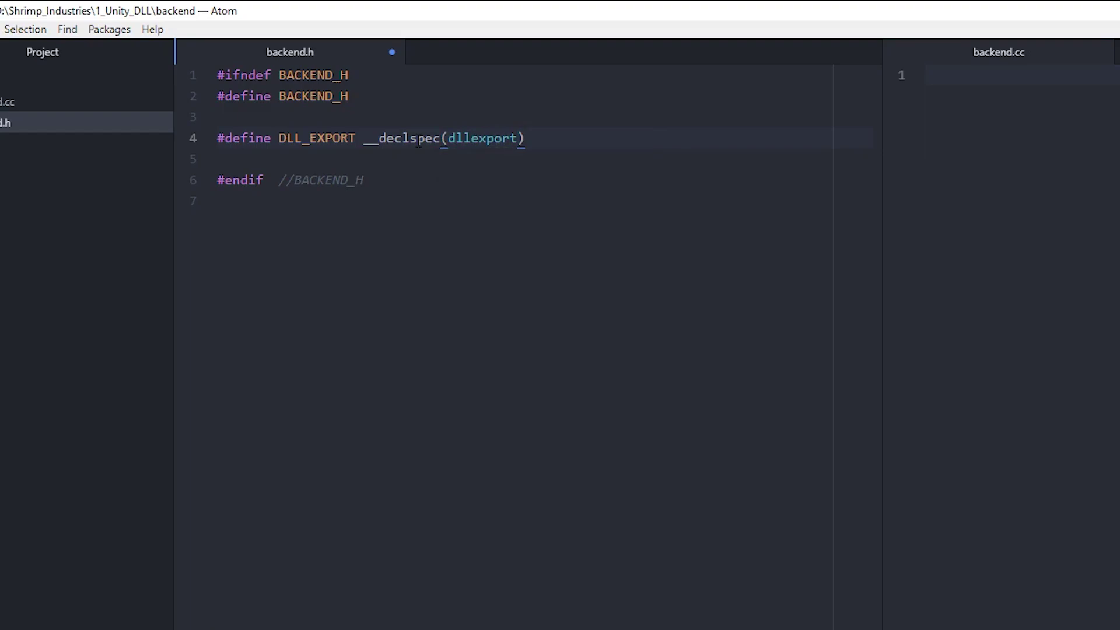
{"action": "key", "text": "Return"}
{"action": "key", "text": "Return"}
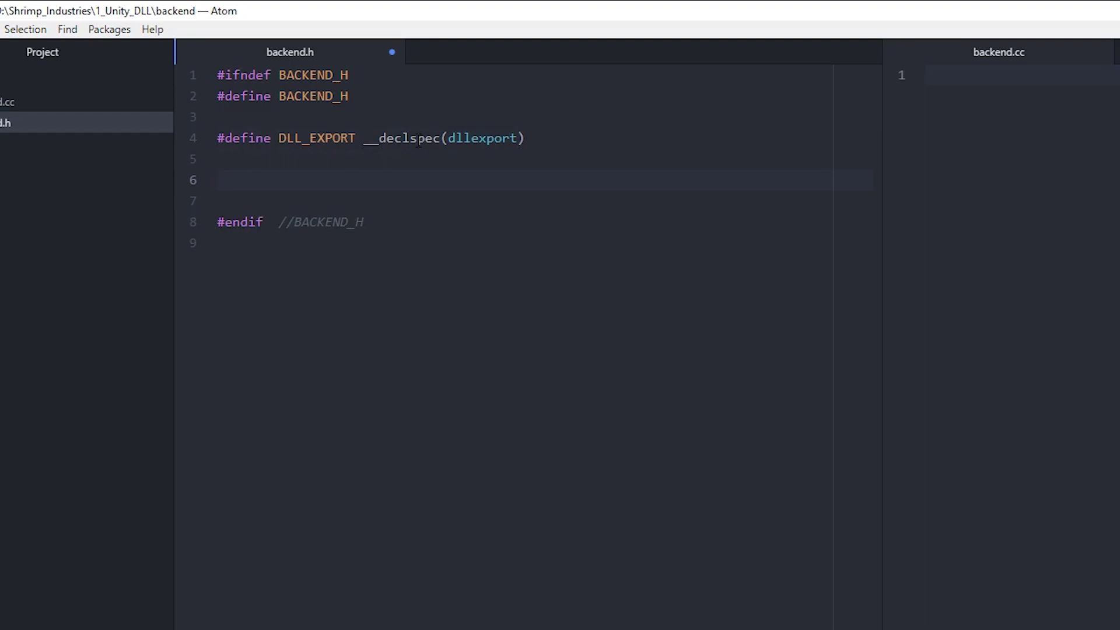
{"action": "type", "text": "extern \"C"}
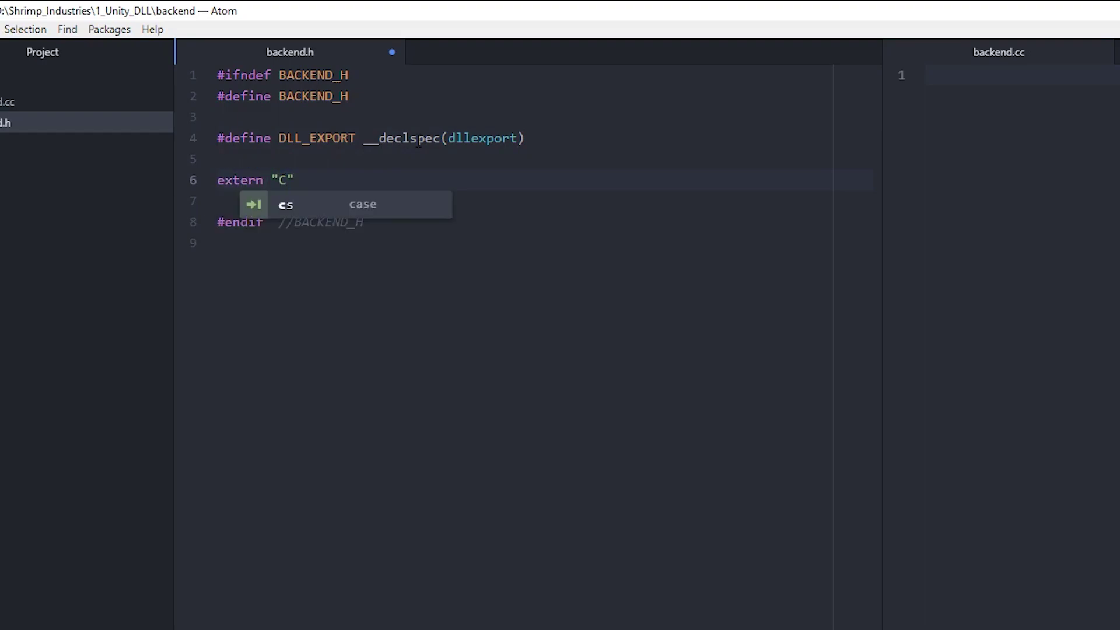
{"action": "type", "text": "\"{"}
{"action": "key", "text": "Return"}
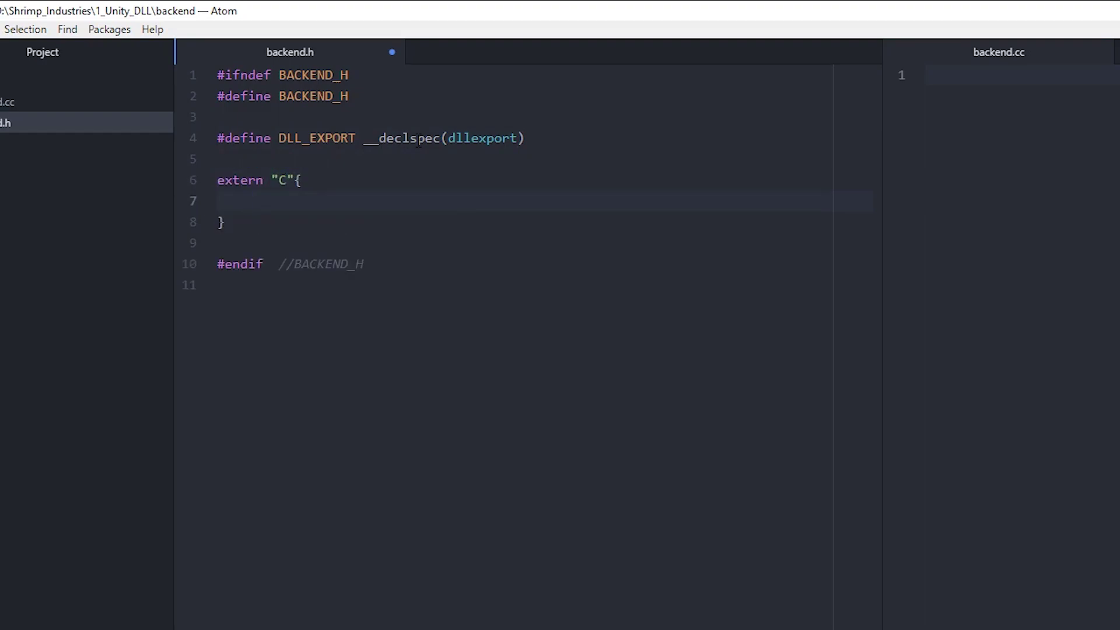
{"action": "type", "text": "int "}
{"action": "type", "text": "DLL_EXPO"}
{"action": "key", "text": "Tab"}
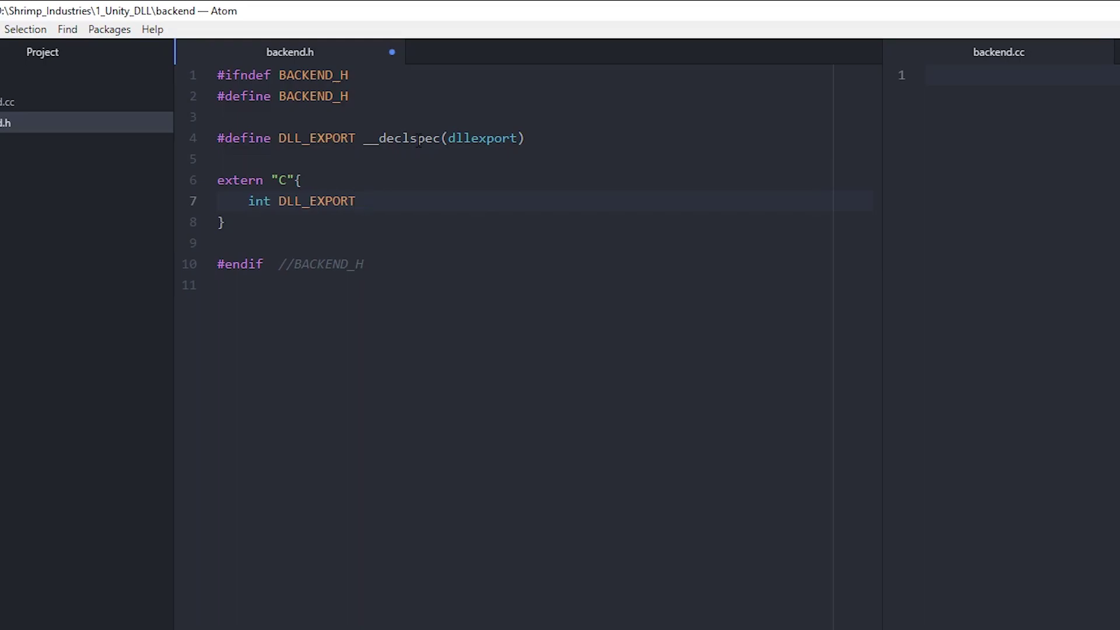
{"action": "type", "text": "SimpleReturn"}
{"action": "type", "text": "Fun();"}
Step: Include backend.h in backend.cc and open an extern "C" block
{"action": "left_click", "coordinate": [672, 91]}
{"action": "type", "text": "#include \"backend.h\""}
{"action": "key", "text": "Return"}
{"action": "key", "text": "Return"}
{"action": "type", "text": "extern \"C\"{"}
{"action": "key", "text": "Return"}
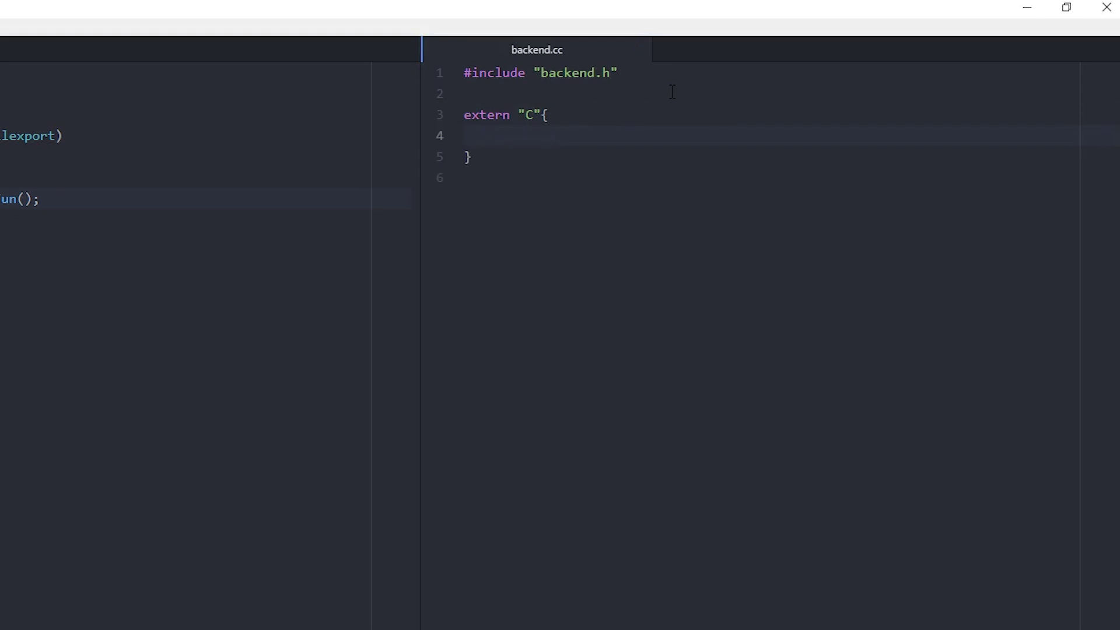
Step: Define int DLL_EXPORT SimpleReturnFun() returning 10, then launch a command prompt
{"action": "type", "text": "int DLL_EXPORT SimpleReturnFun(){"}
{"action": "key", "text": "Return"}
{"action": "type", "text": "return"}
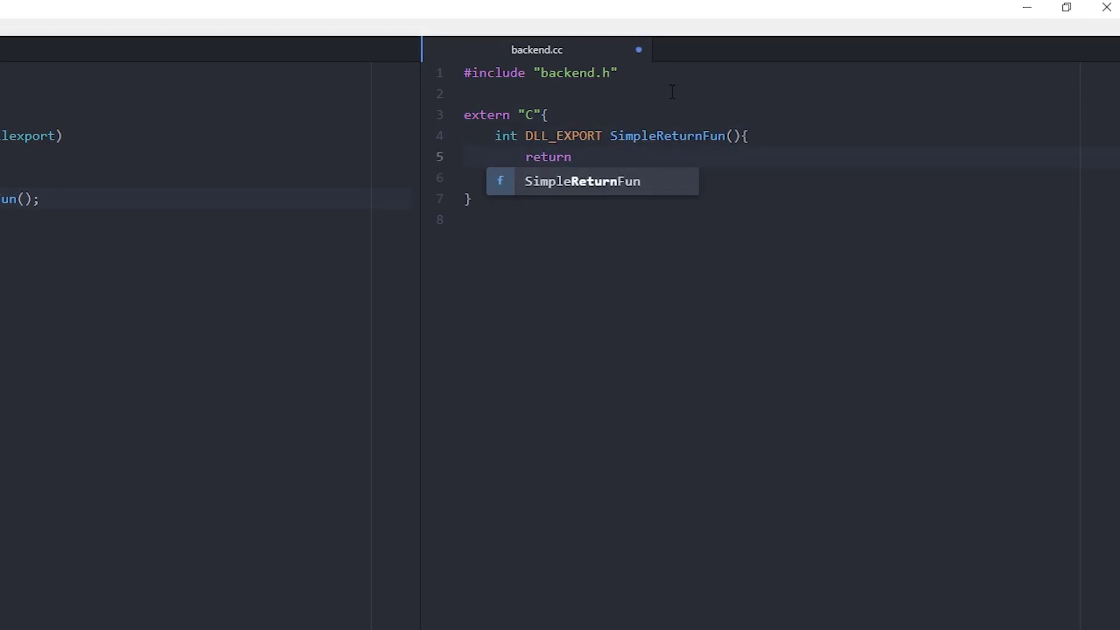
{"action": "type", "text": " 10;"}
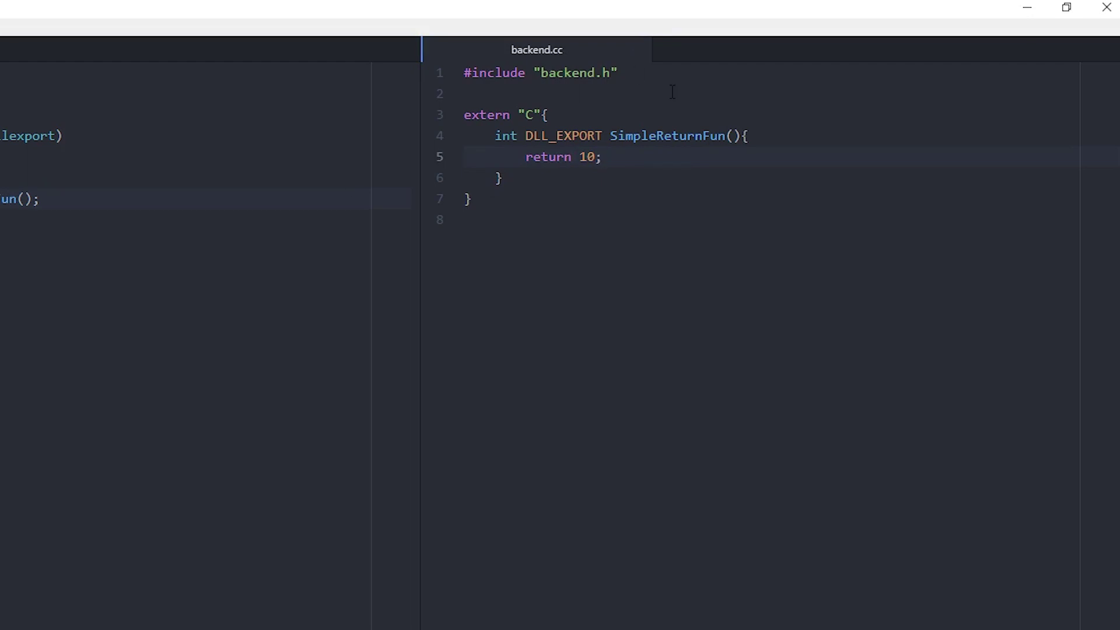
{"action": "type", "text": "cmd"}
{"action": "left_click", "coordinate": [566, 442]}
Step: Switch the console to drive D: and cd into the backend folder using its copied path
{"action": "left_click_drag", "start_coordinate": [516, 248], "coordinate": [507, 312]}
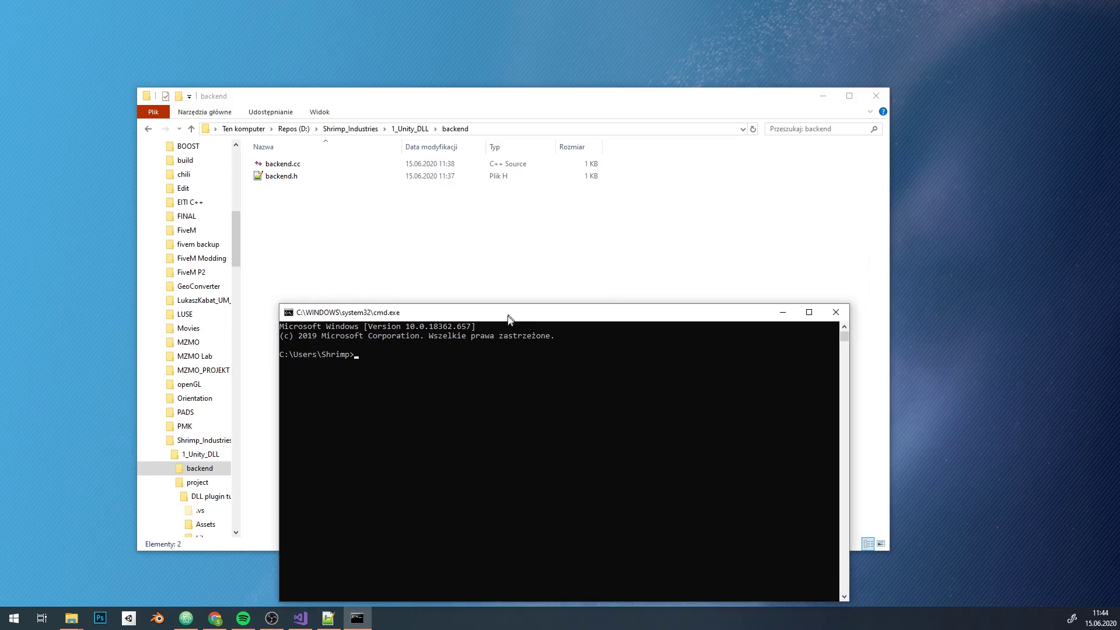
{"action": "left_click", "coordinate": [414, 129]}
{"action": "left_click", "coordinate": [514, 454]}
{"action": "type", "text": "D:"}
{"action": "key", "text": "Return"}
{"action": "type", "text": "cd"}
{"action": "type", "text": "D:\\Shrimp_Industries\\1_Unity_DLL\\backend"}
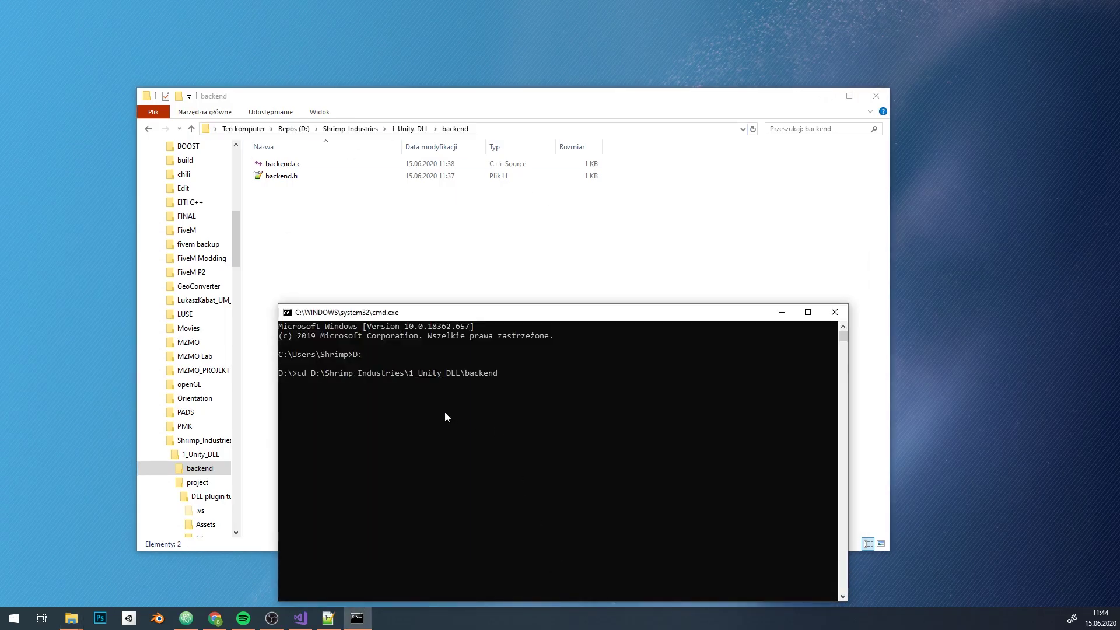
{"action": "key", "text": "Return"}
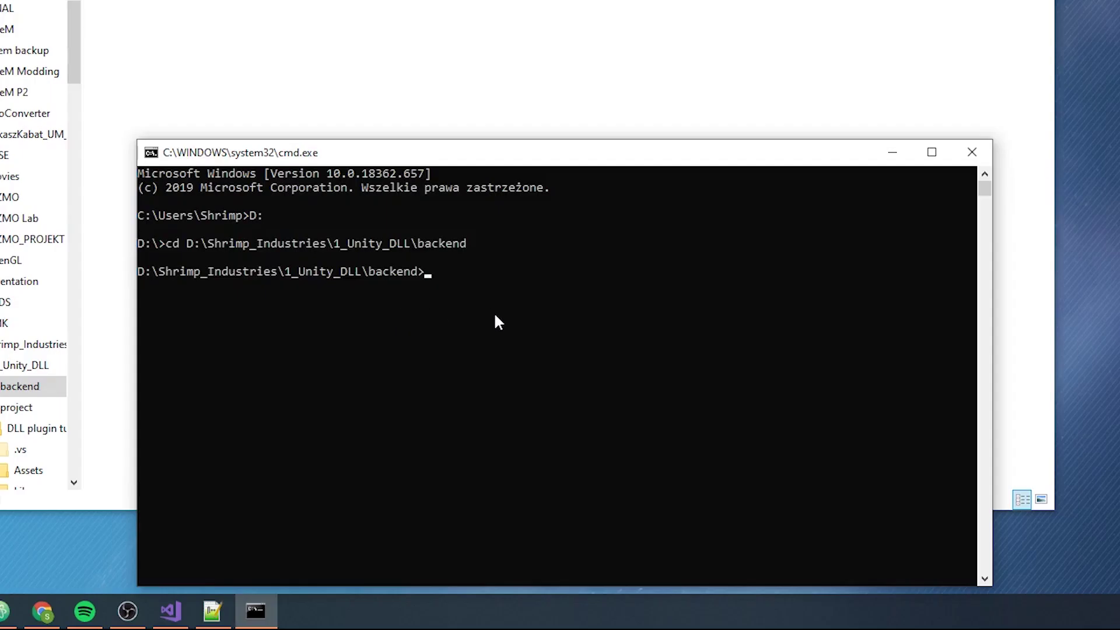
Step: Compile with 'g++ -m64 -fpic -Wall -shared backend.cc -o backend.dll'
{"action": "type", "text": "g++"}
{"action": "type", "text": " -m64"}
{"action": "type", "text": " -fpic"}
{"action": "type", "text": " -Wall"}
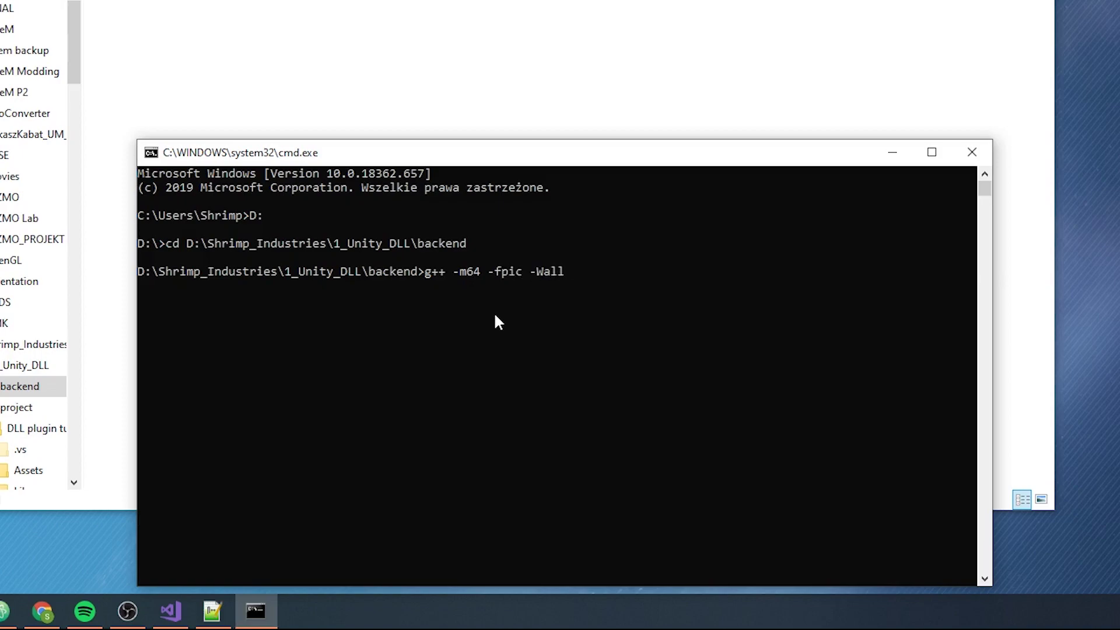
{"action": "type", "text": " -shared"}
{"action": "type", "text": " backend.cc"}
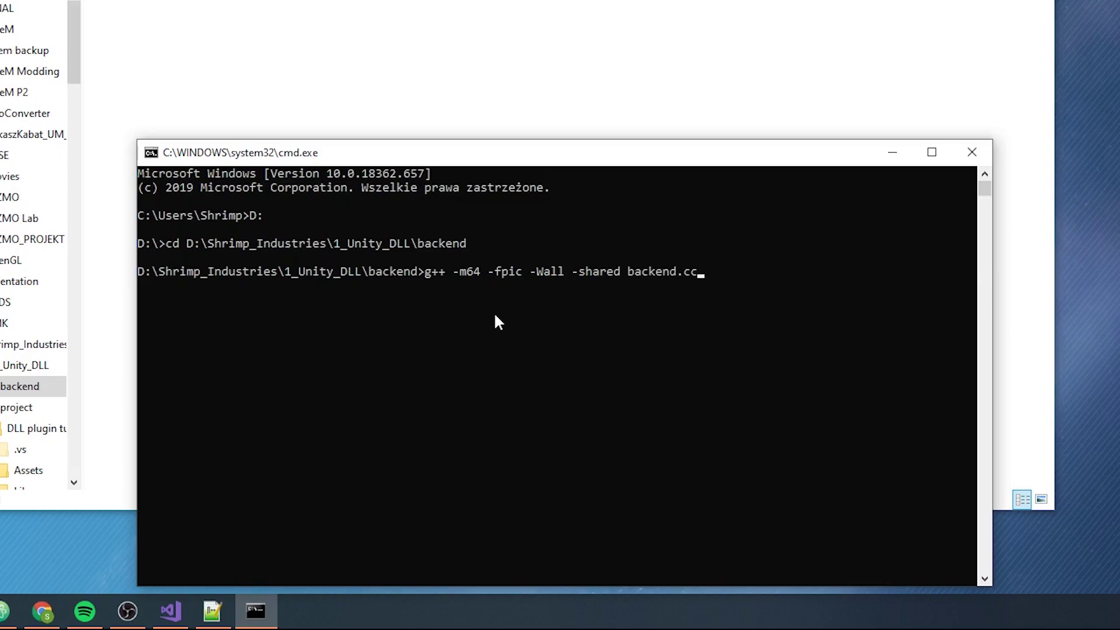
{"action": "type", "text": " -o"}
{"action": "type", "text": " backend.dll"}
{"action": "key", "text": "Return"}
Step: Copy backend.dll into the DLL plugin tutorial project's Assets folder
{"action": "left_click", "coordinate": [782, 305]}
{"action": "left_click", "coordinate": [283, 176]}
{"action": "key", "text": "alt+Left"}
{"action": "key", "text": "alt+Left"}
{"action": "double_click", "coordinate": [274, 175]}
{"action": "key", "text": "ctrl+v"}
{"action": "left_click", "coordinate": [356, 274]}
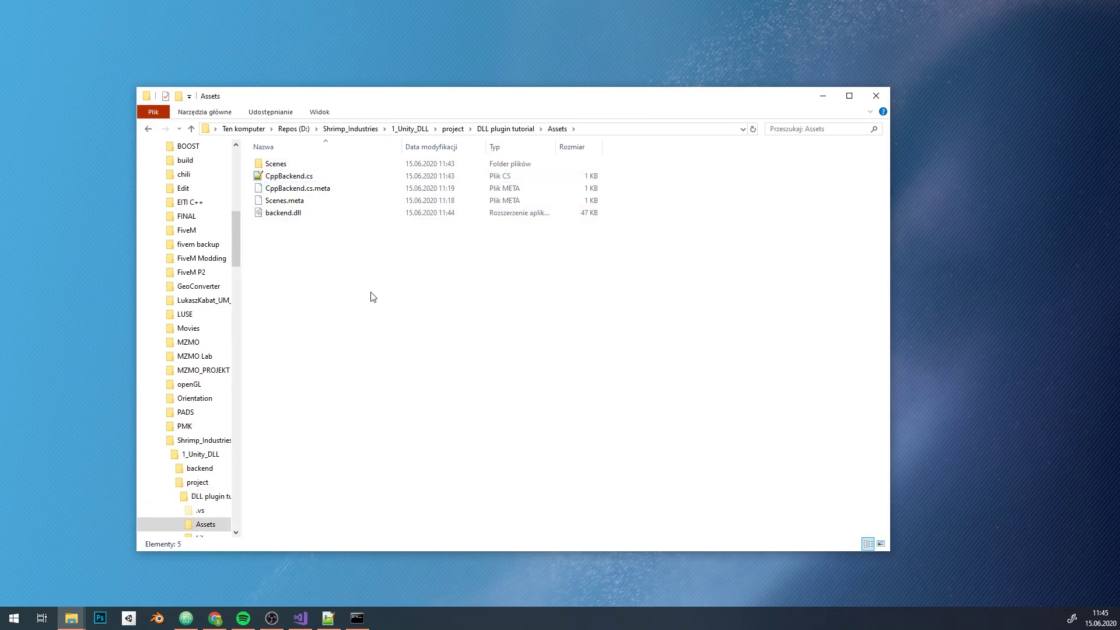
Step: Add a Start() method calling Debug.Log(SimpleReturnFun()) to CppBackend and save it
{"action": "left_click", "coordinate": [129, 619]}
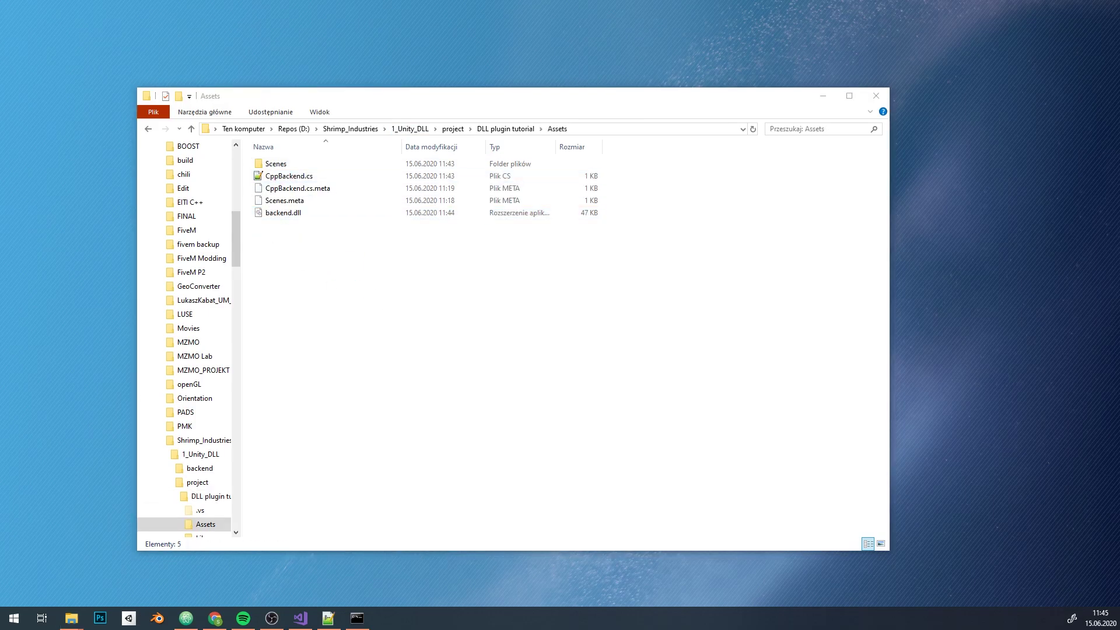
{"action": "key", "text": "alt+Tab"}
{"action": "key", "text": "Return"}
{"action": "key", "text": "Return"}
{"action": "type", "text": "private void Start() {"}
{"action": "key", "text": "Return"}
{"action": "type", "text": "Debug"}
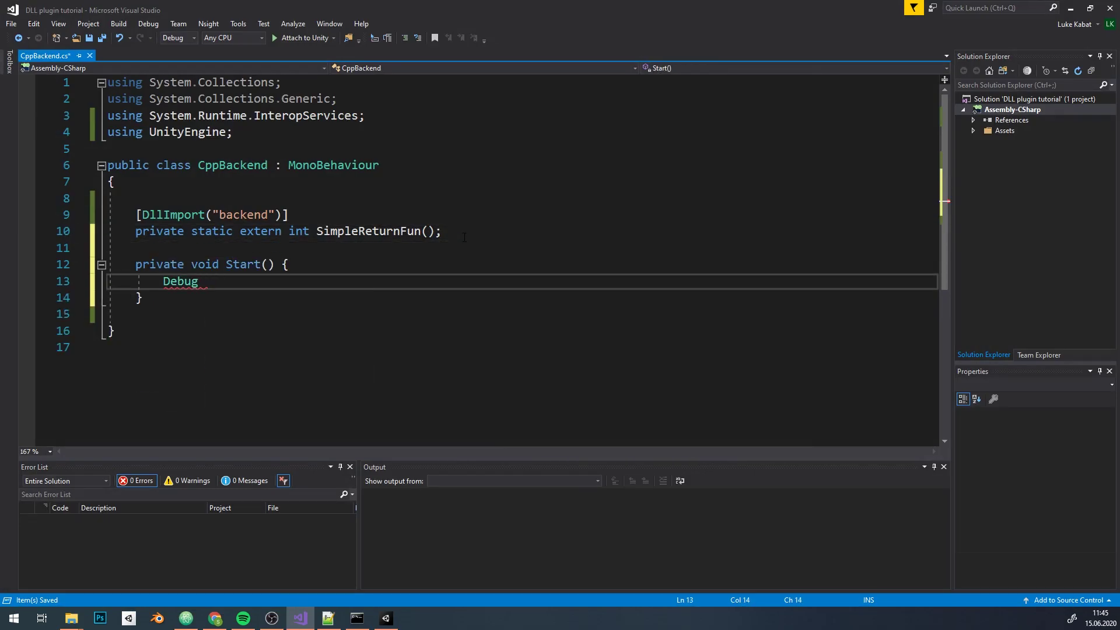
{"action": "type", "text": ".Log();"}
{"action": "key", "text": "Left"}
{"action": "key", "text": "Left"}
{"action": "type", "text": "SimpleReturnFun"}
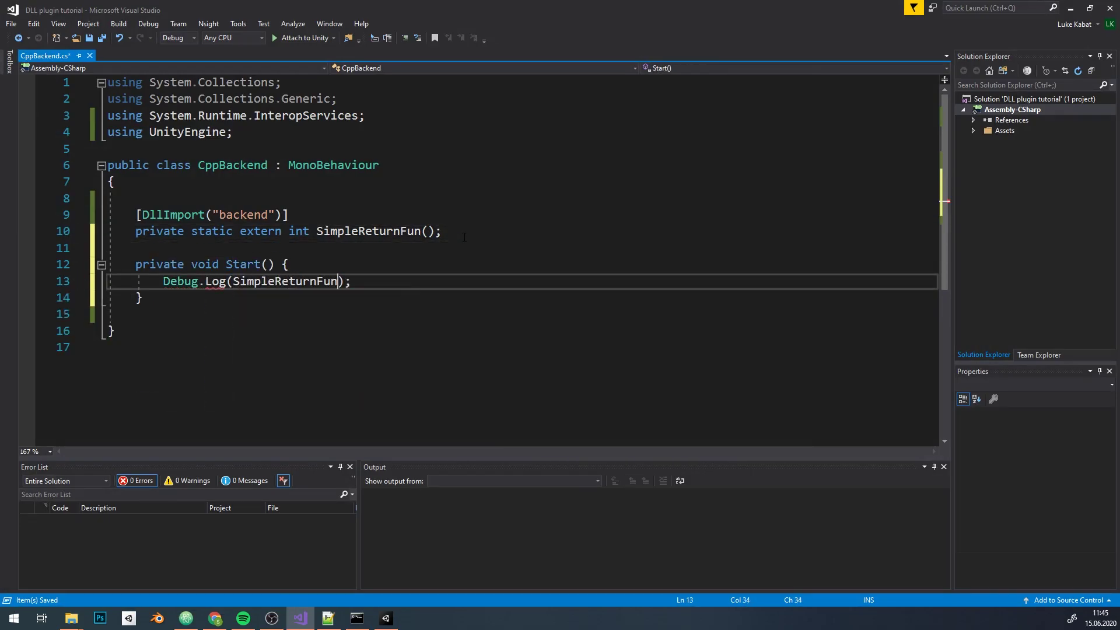
{"action": "type", "text": "()"}
{"action": "key", "text": "ctrl+s"}
Step: Attach CppBackend to a new empty GameObject and play the scene to log 10
{"action": "key", "text": "alt+Tab"}
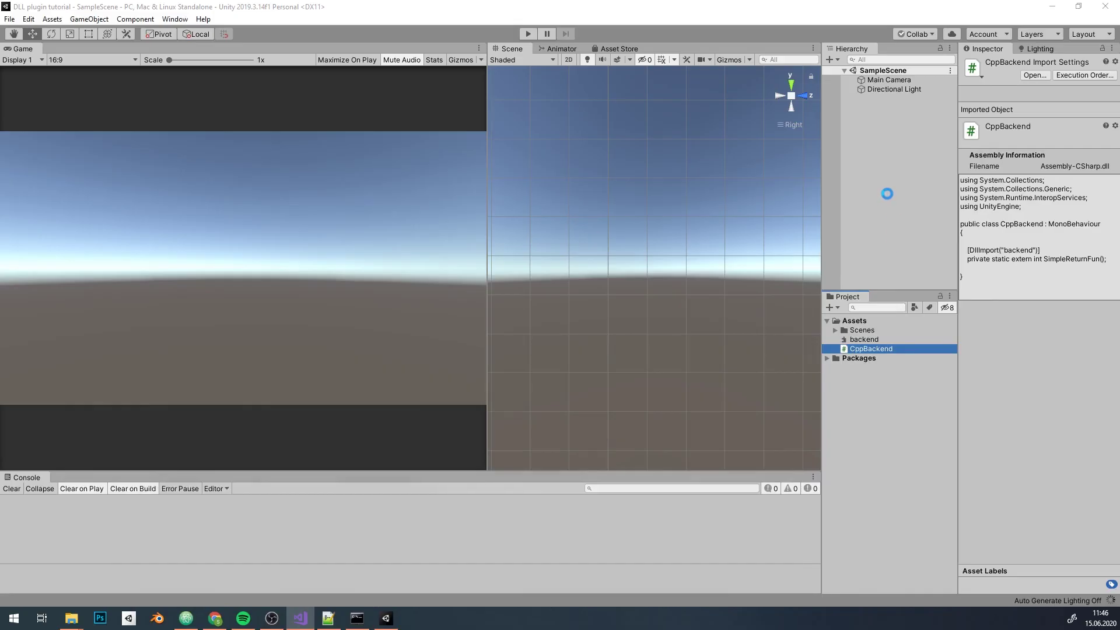
{"action": "left_click", "coordinate": [835, 59]}
{"action": "left_click_drag", "start_coordinate": [858, 349], "coordinate": [1044, 303]}
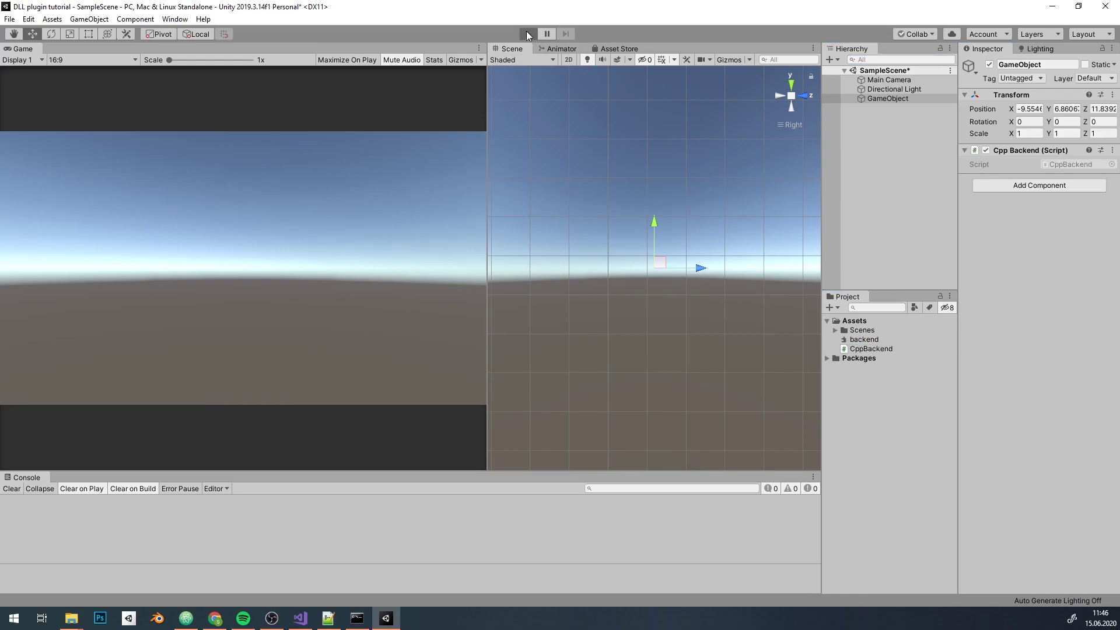
{"action": "left_click", "coordinate": [528, 33]}
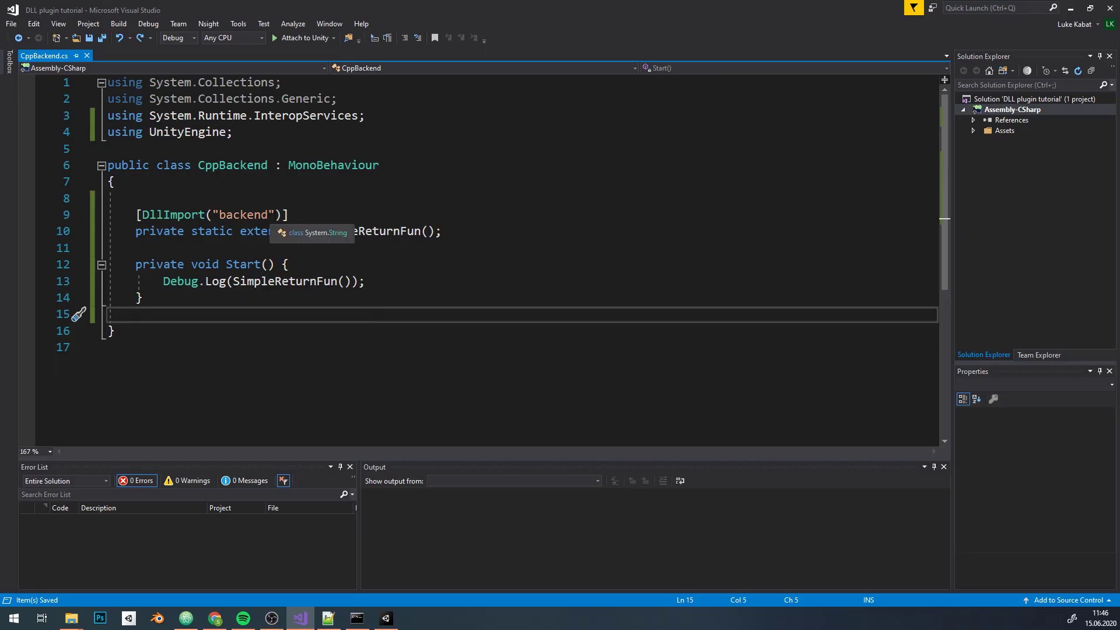
Step: Add EntryPoint = "SimpleReturnFun" to the DllImport("backend") attribute
{"action": "left_click", "coordinate": [283, 215]}
{"action": "type", "text": ", En"}
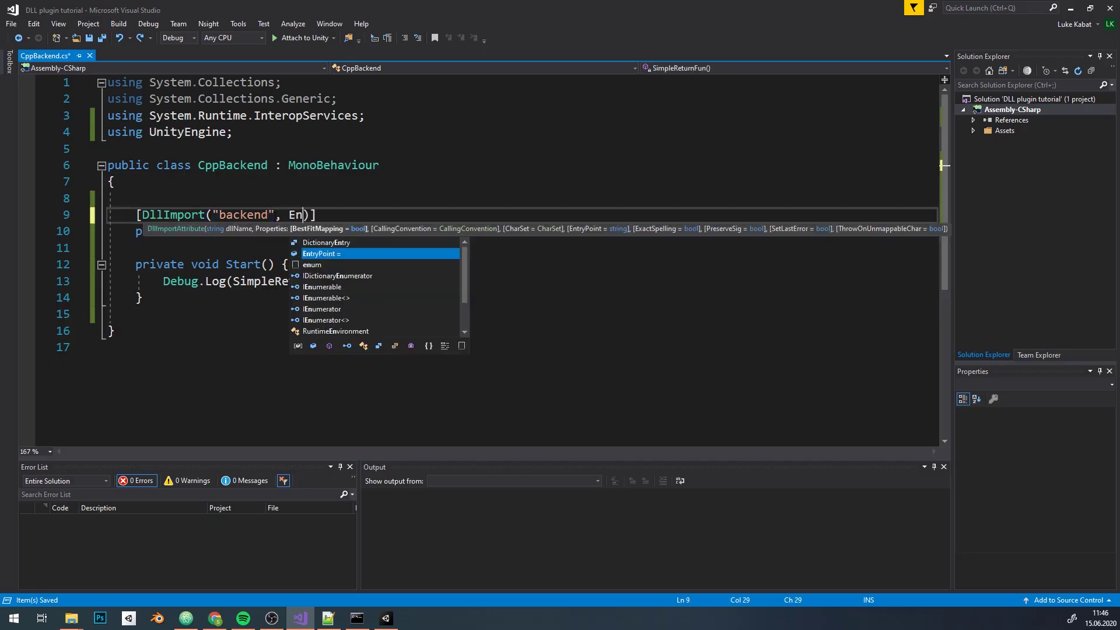
{"action": "key", "text": "Tab"}
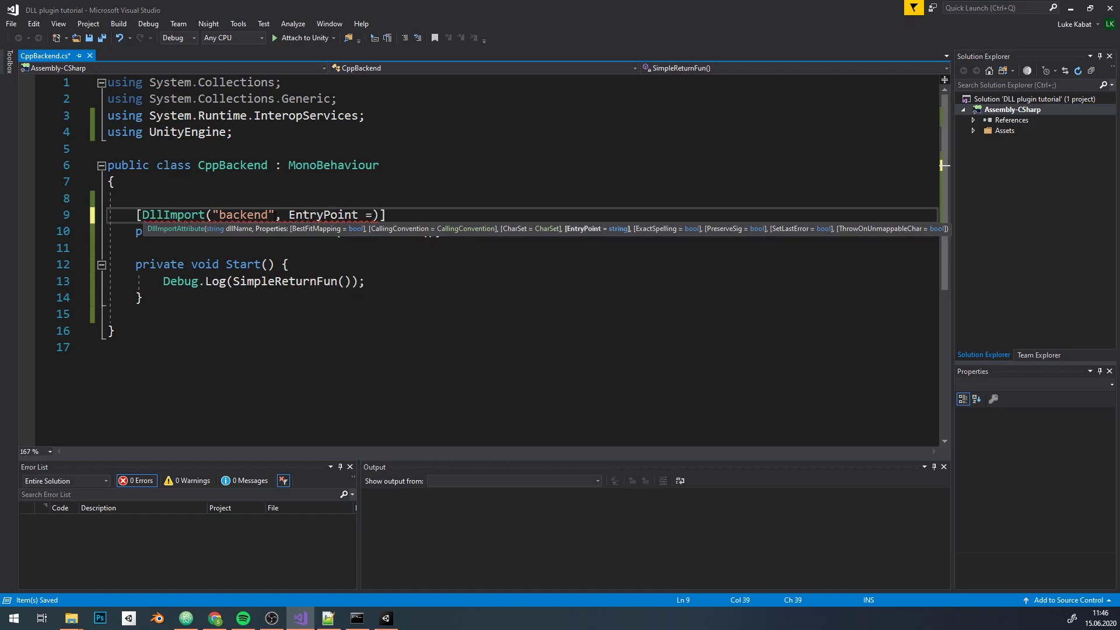
{"action": "type", "text": "\""}
{"action": "type", "text": "SimpleReturnFun"}
Step: Scroll through the UnityUnmanagedPlugins GitHub README in Chrome
{"action": "key", "text": "alt+Tab"}
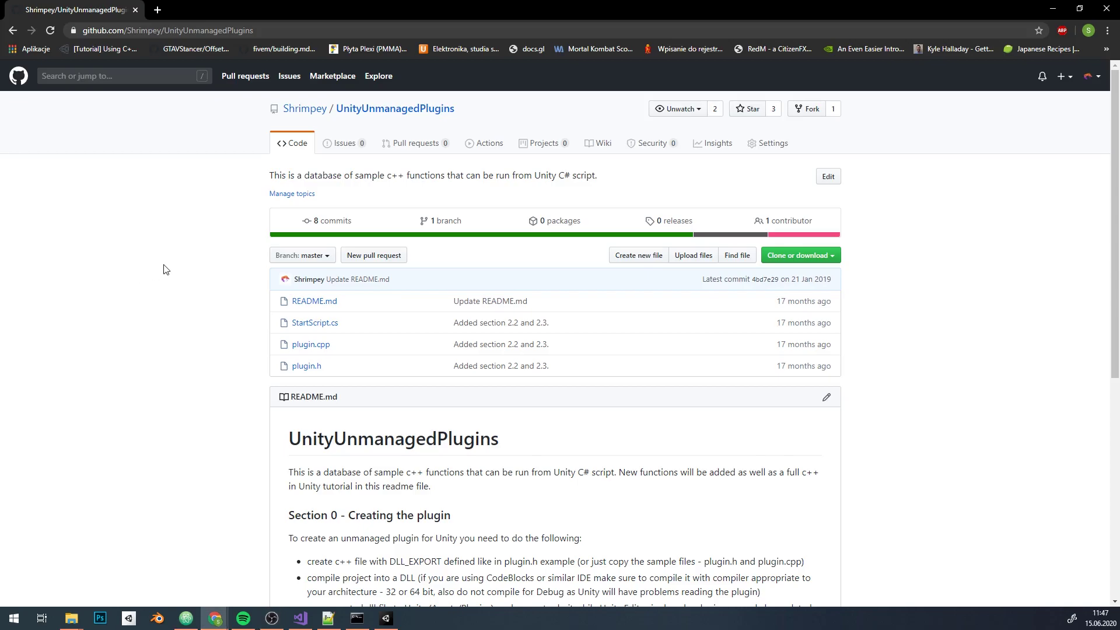
{"action": "scroll", "coordinate": [188, 259], "scroll_direction": "down", "scroll_amount": 2}
{"action": "scroll", "coordinate": [187, 261], "scroll_direction": "down", "scroll_amount": 4}
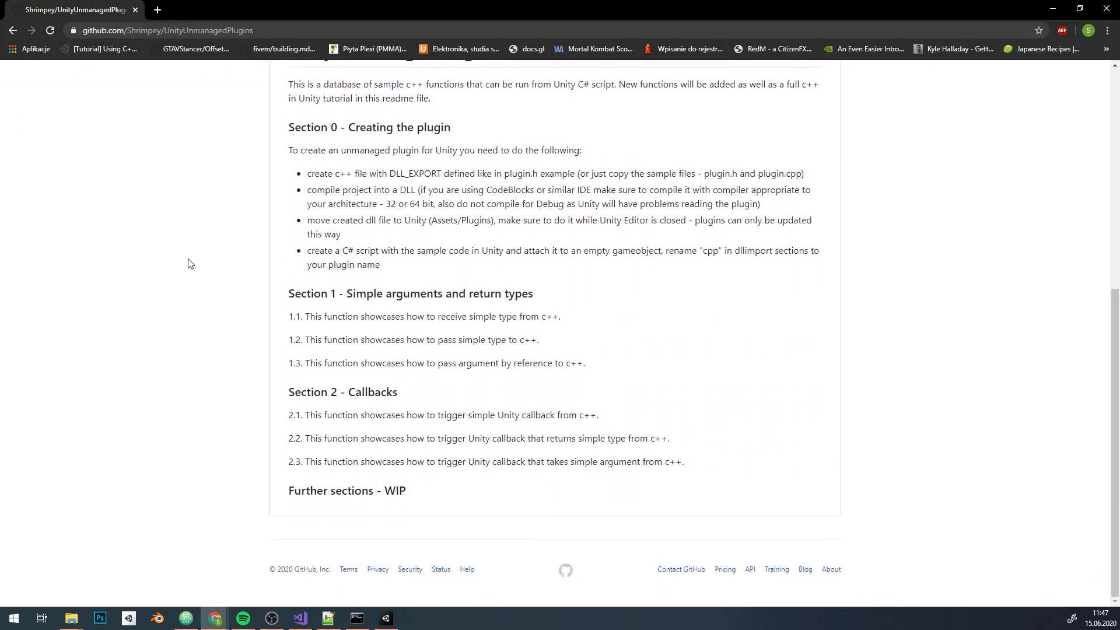